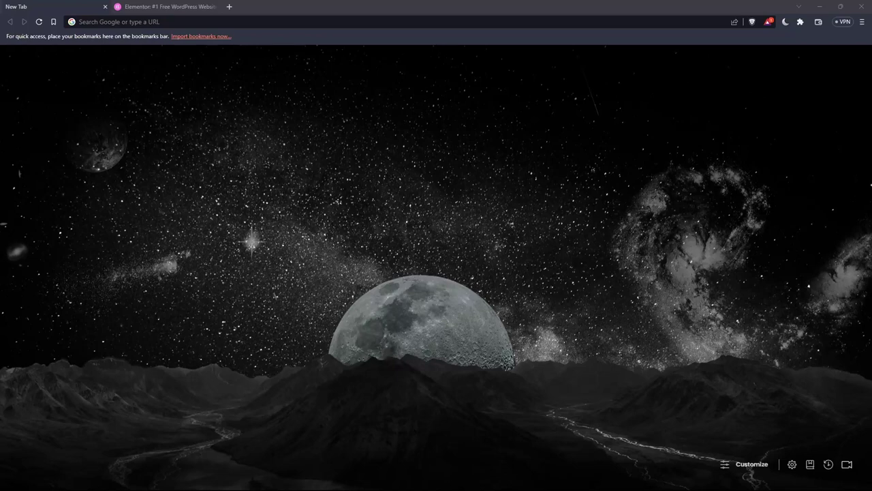
- Open the Elementor website at elementor.com
click(174, 19)
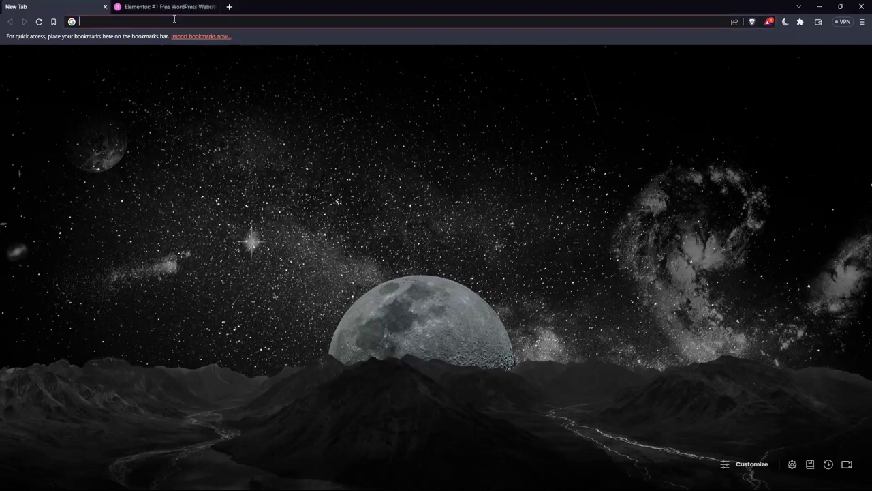
text(elemo)
text(ntor)
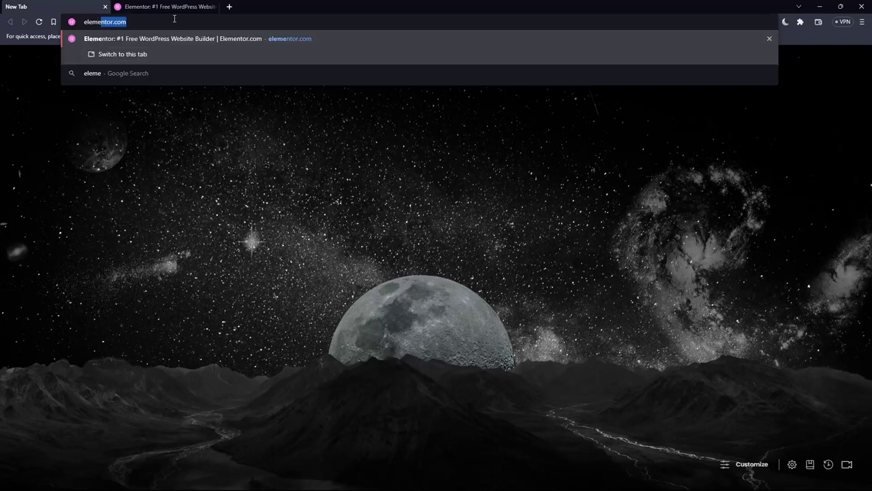
text(.com)
drag(128, 22, 84, 19)
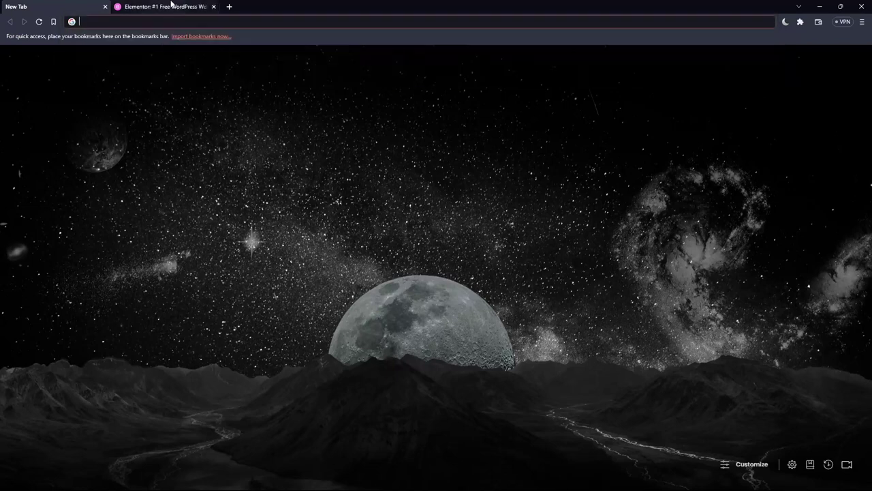
key(Return)
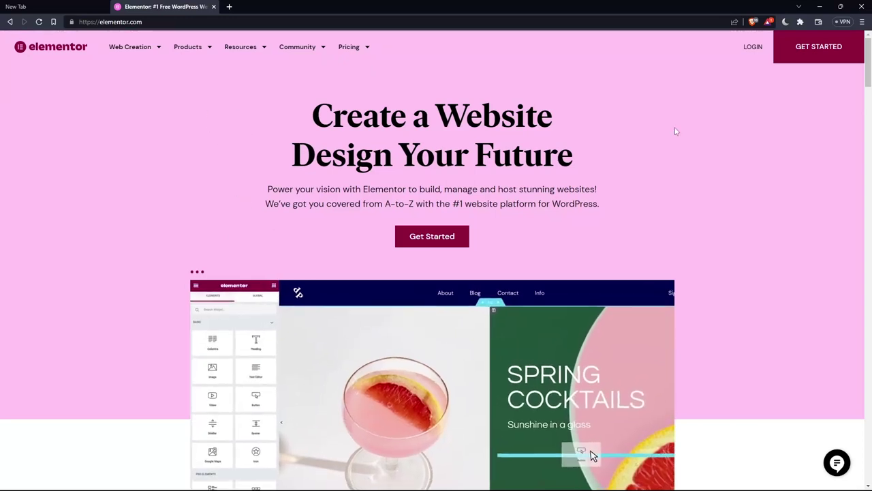
- View the Elementor sign-in page and the starter design gallery, returning to the home page
click(754, 49)
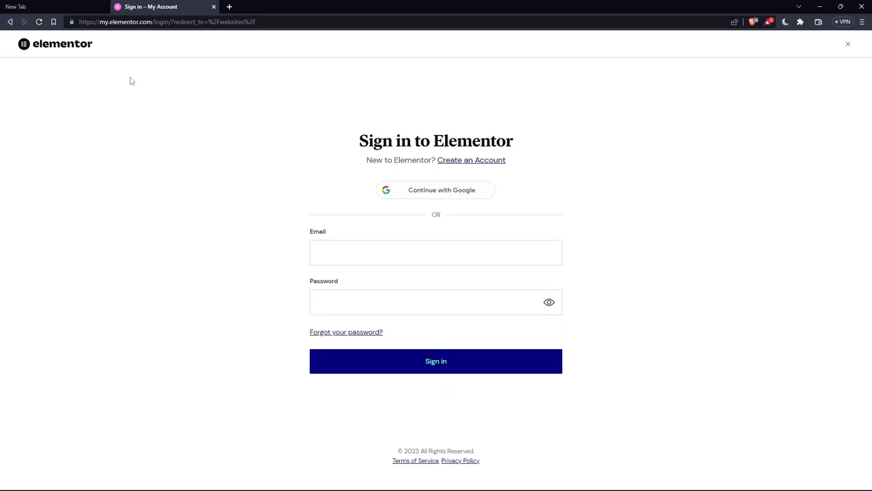
click(71, 47)
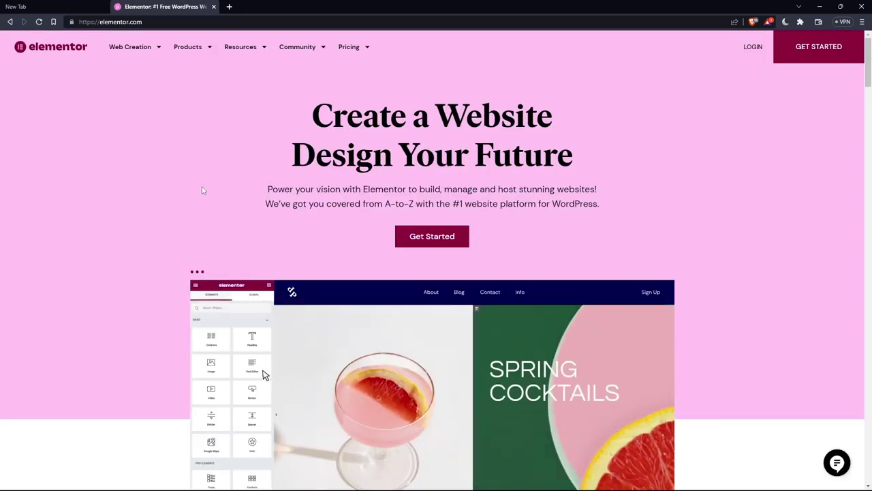
click(828, 41)
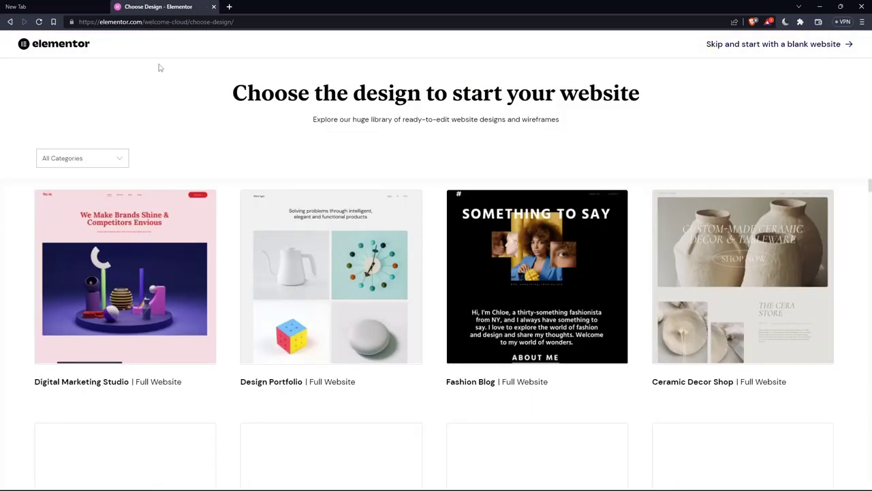
key(alt+Left)
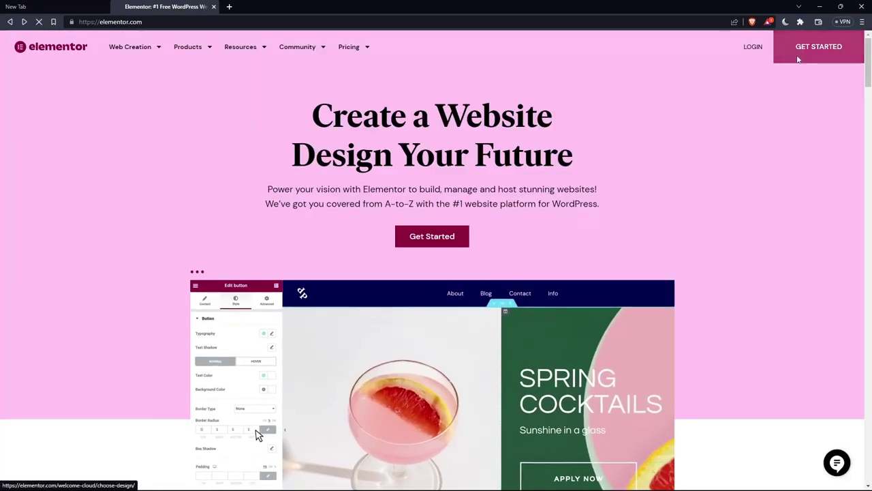
- Browse the starter website designs and view the plan summary for the Digital Marketing Studio design, returning to the gallery
click(790, 54)
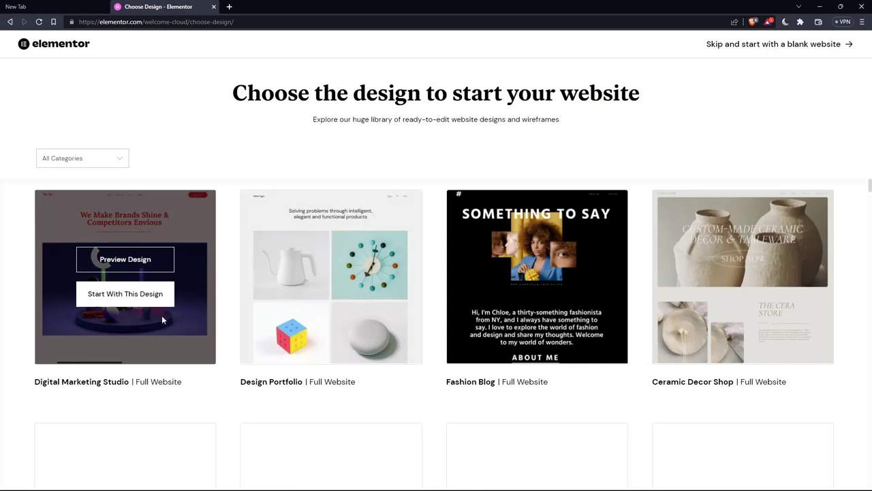
scroll(406, 252, down, 5)
scroll(405, 252, up, 5)
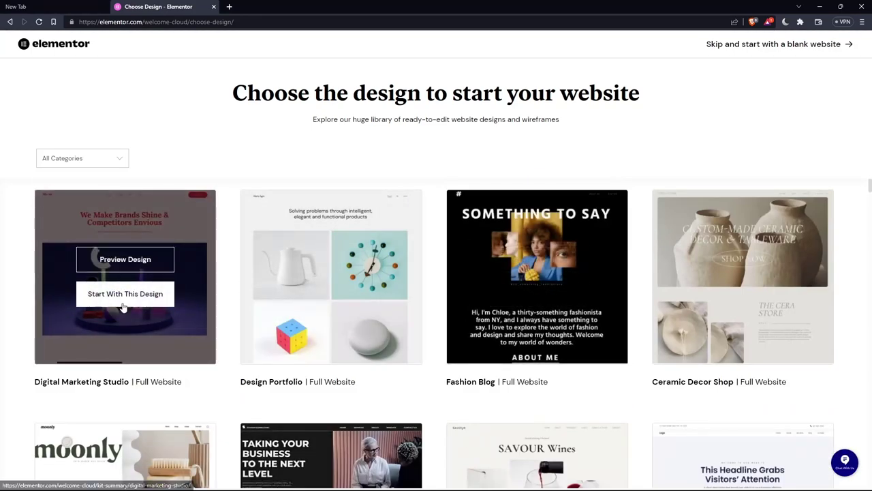
click(125, 301)
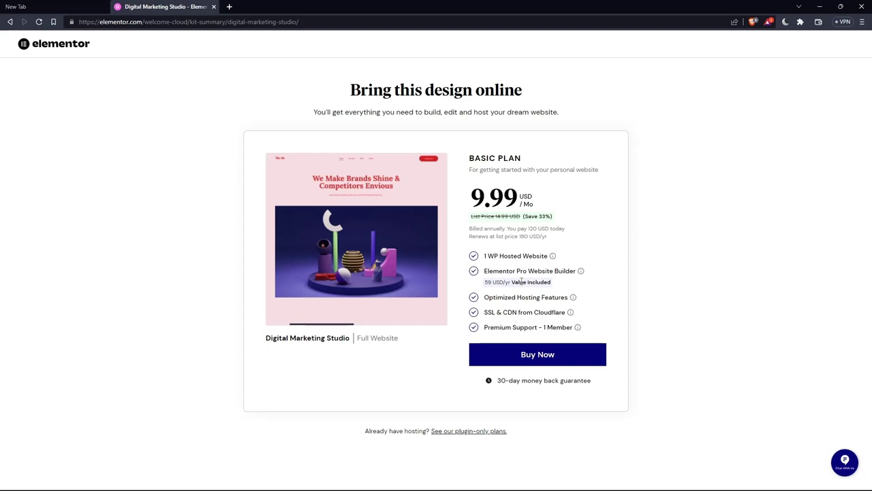
key(alt+Left)
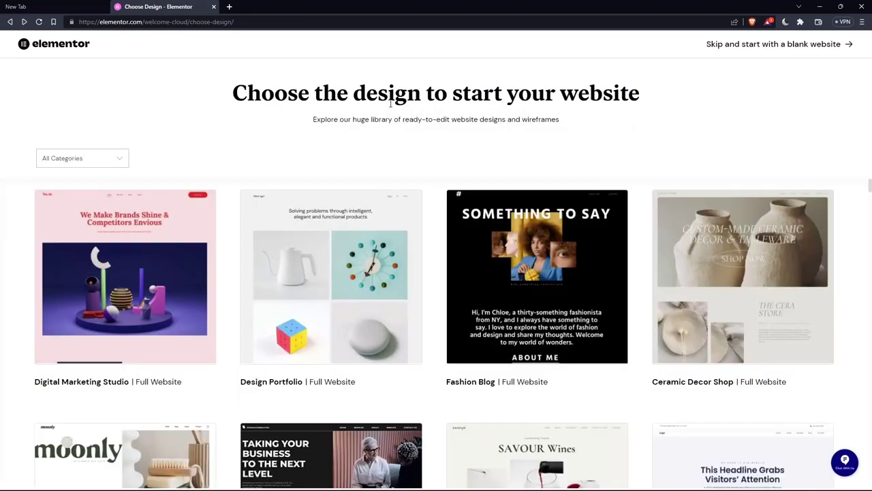
- View the plan for starting with a blank website and examine the plugin-only pricing plans
click(775, 45)
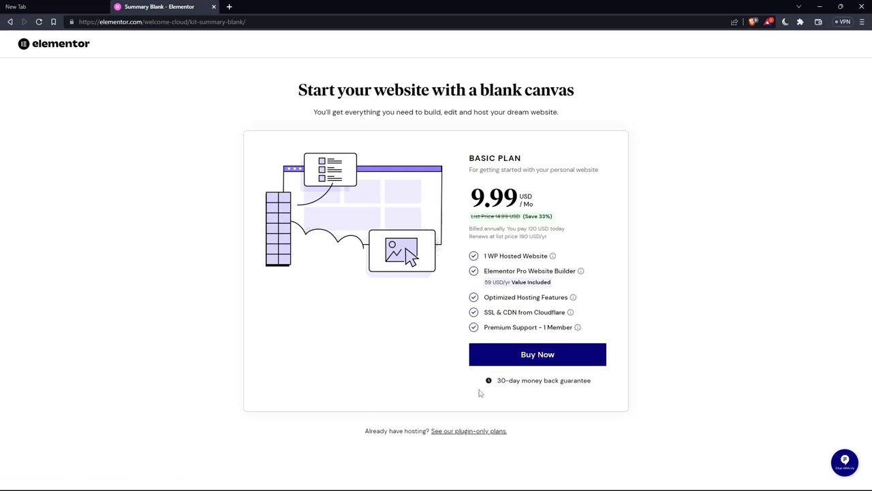
click(449, 433)
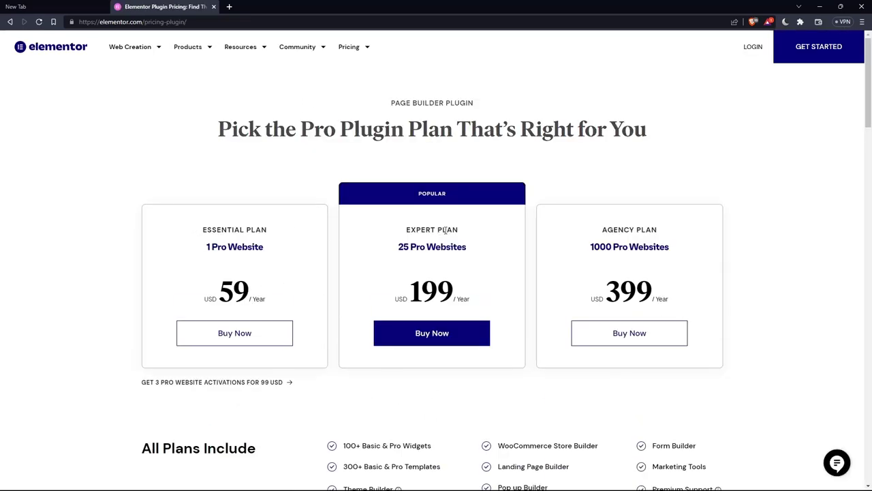
scroll(606, 227, down, 2)
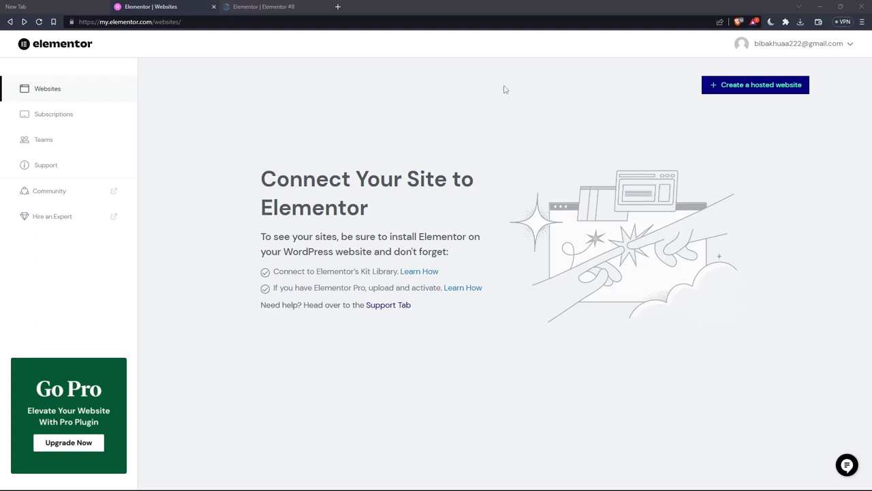
- In the Elementor #8 page editor, add an Image widget below the inner section and fill it with the face picture from the media library
click(287, 6)
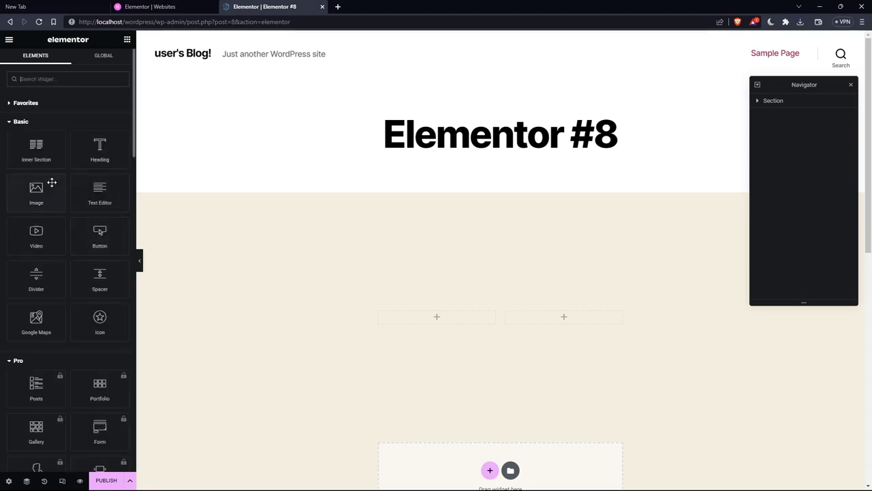
drag(43, 187, 413, 315)
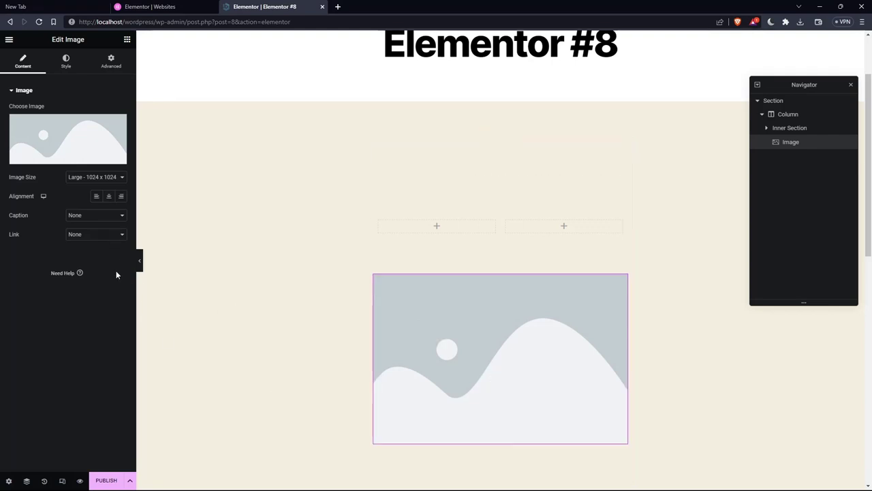
click(71, 143)
click(132, 154)
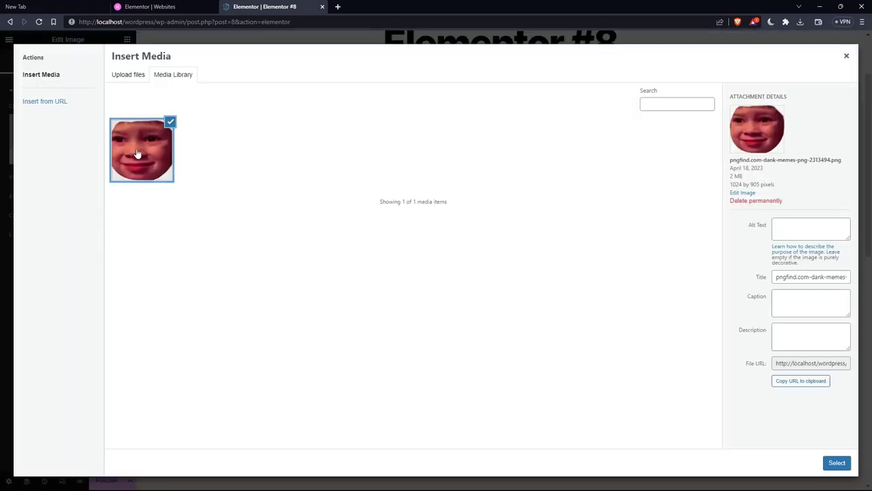
click(835, 464)
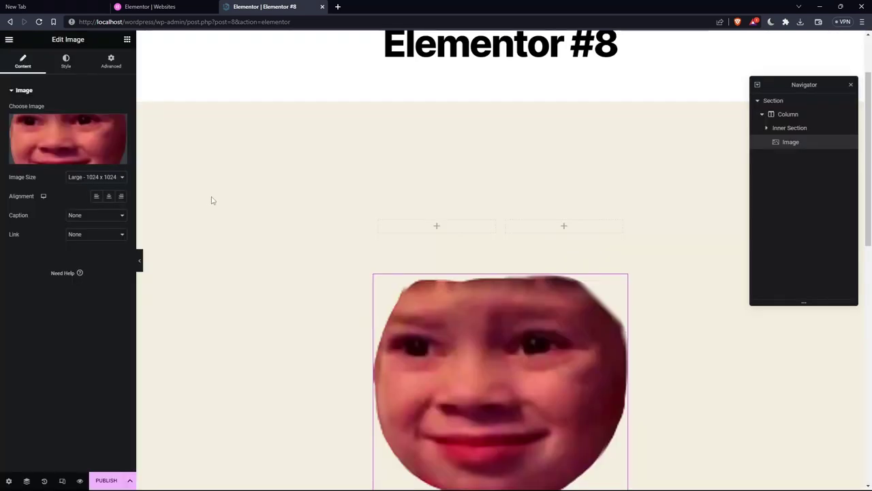
- Reduce the size of the placed face image and try to move it toward the middle of the column
scroll(432, 231, down, 4)
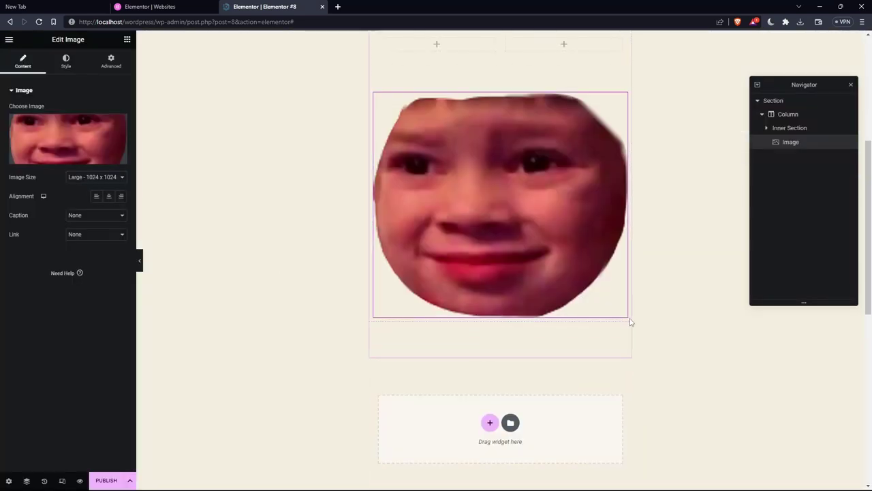
drag(626, 315, 487, 230)
click(609, 220)
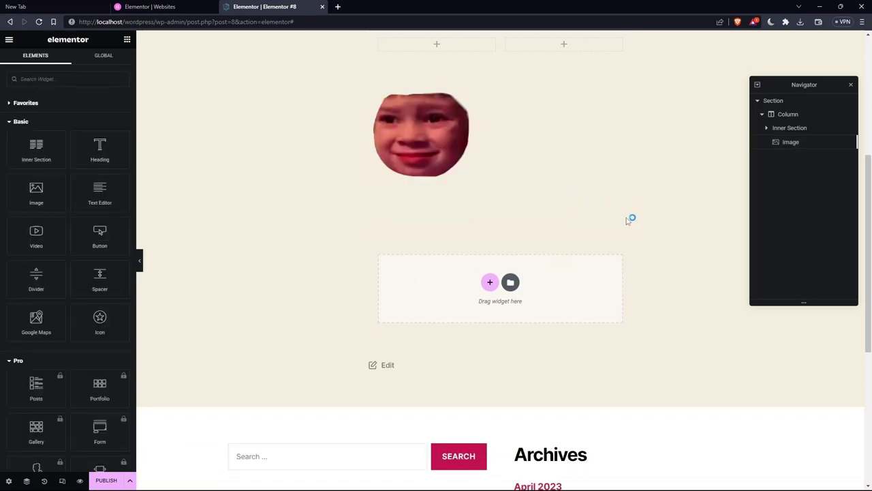
scroll(445, 332, up, 2)
drag(445, 333, 487, 310)
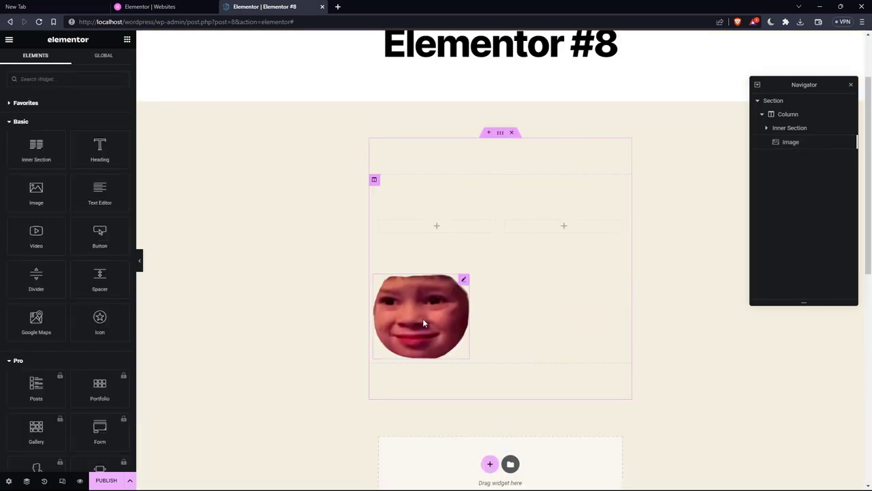
- Add a Text Editor widget below the image and delete the Image widget
drag(99, 193, 538, 314)
click(481, 300)
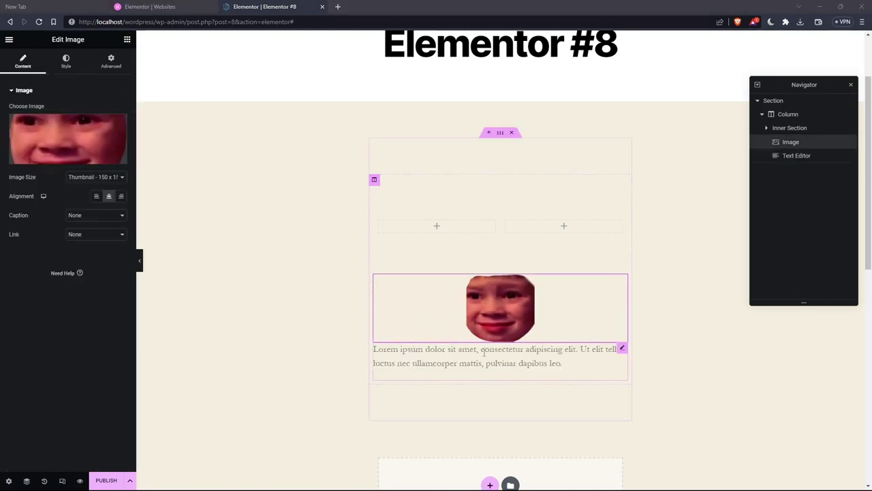
drag(481, 296, 487, 277)
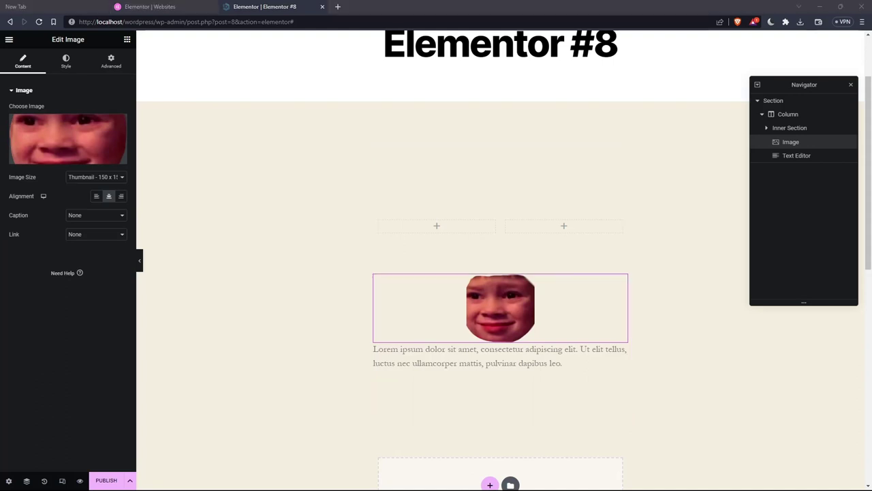
key(Delete)
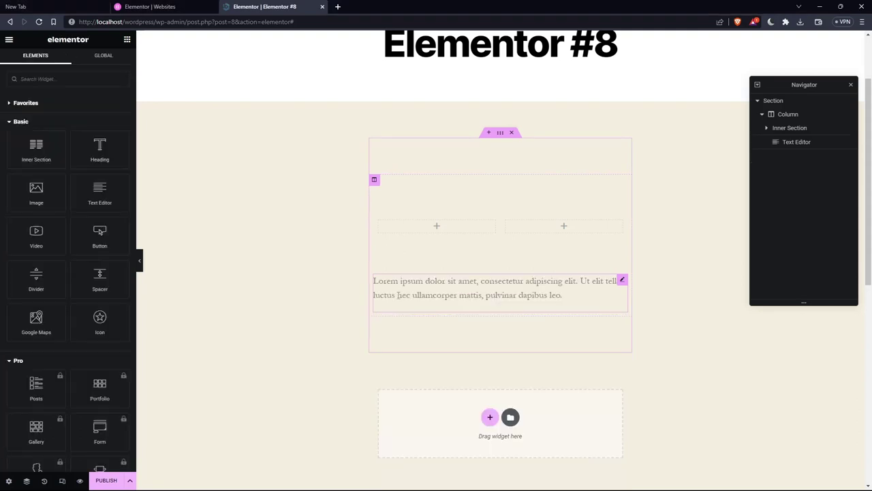
- Insert the face picture from the media library into the Text Editor widget, above its paragraph
click(471, 292)
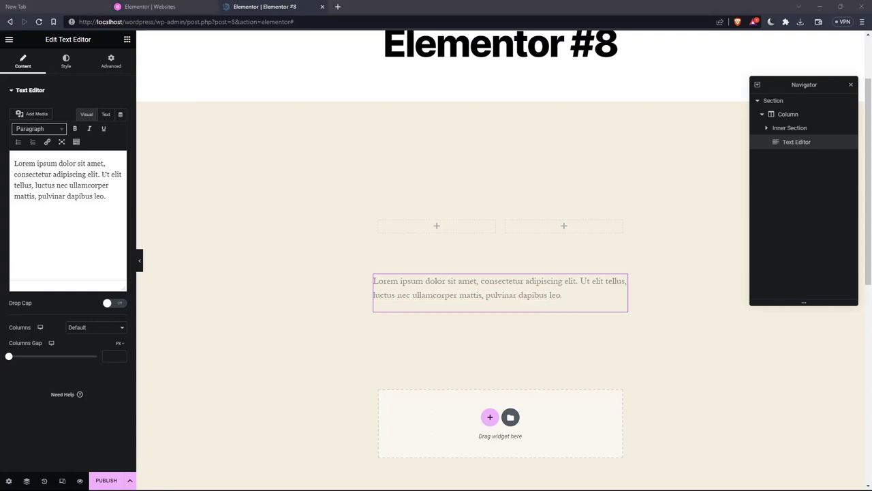
click(35, 113)
click(126, 153)
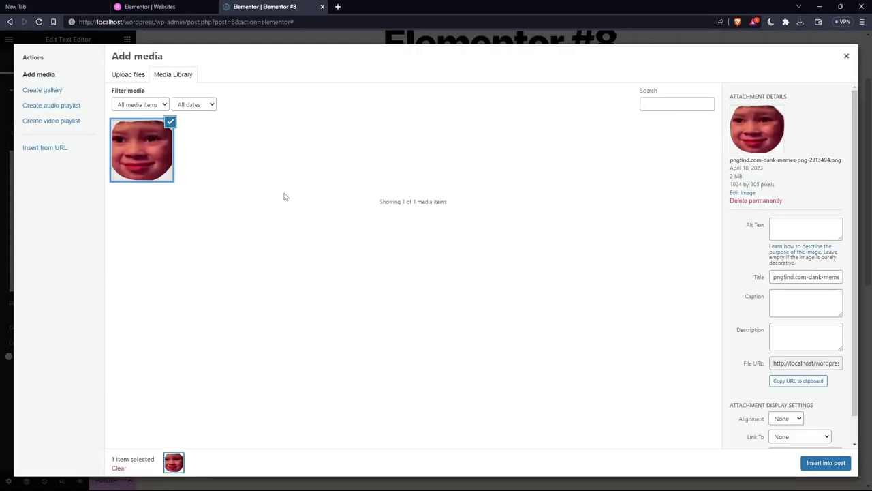
click(826, 463)
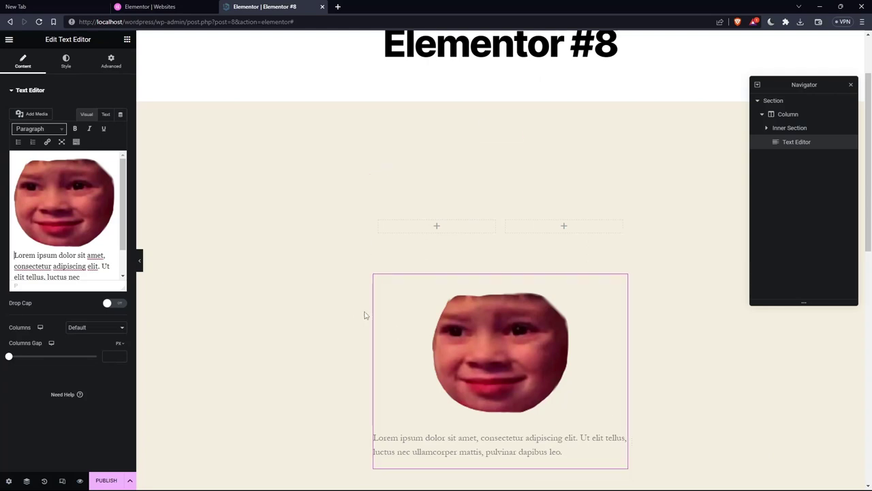
scroll(494, 374, down, 1)
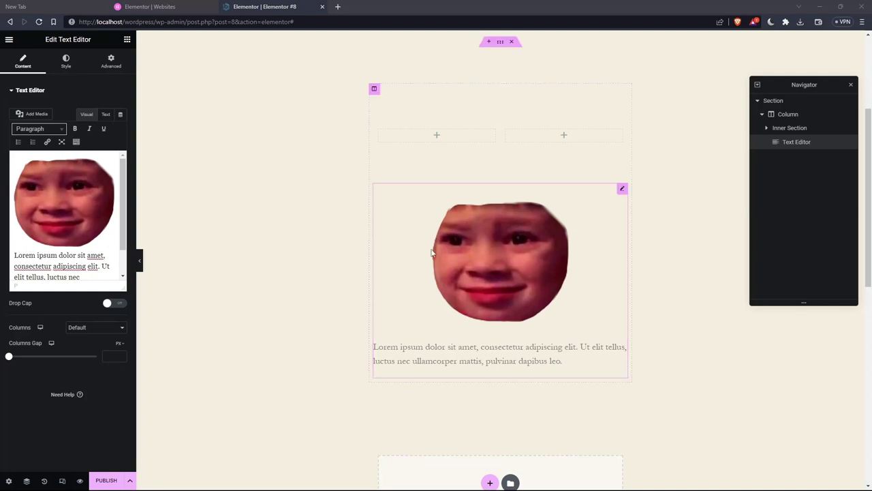
- Try left and centre alignment on the picture inside the text editor, finishing with right alignment so the paragraph wraps beside it
click(55, 198)
click(27, 161)
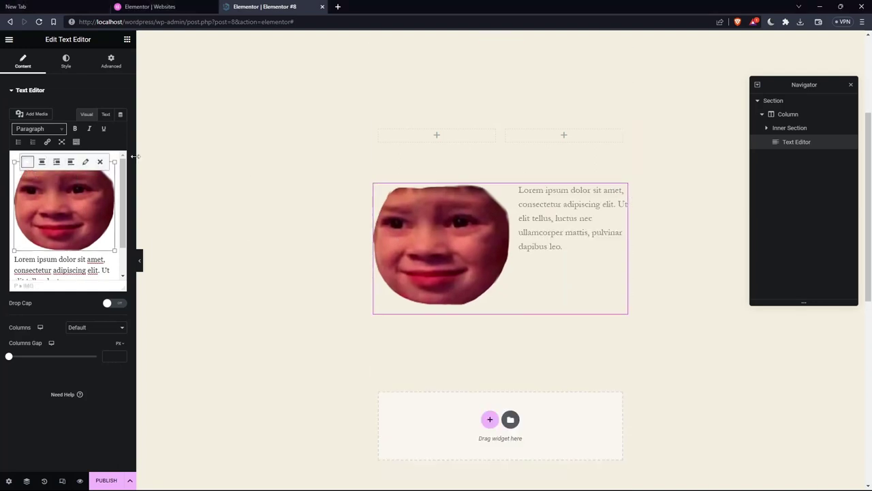
click(56, 161)
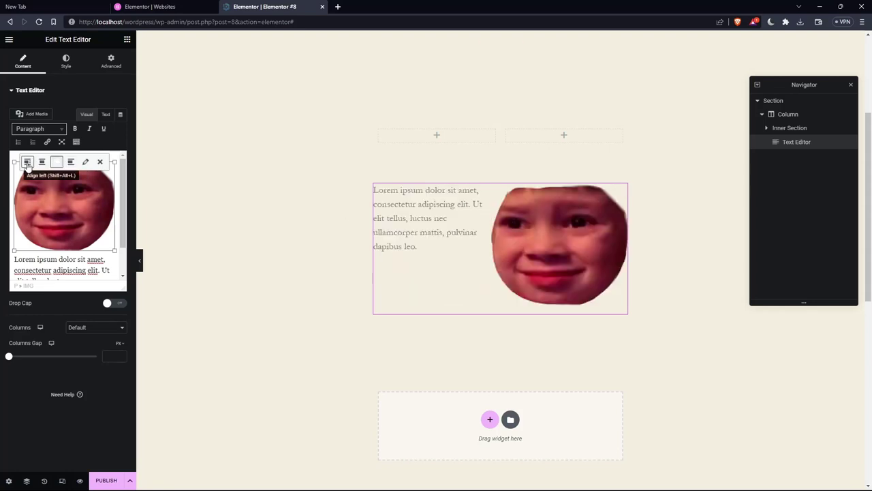
click(27, 162)
click(42, 162)
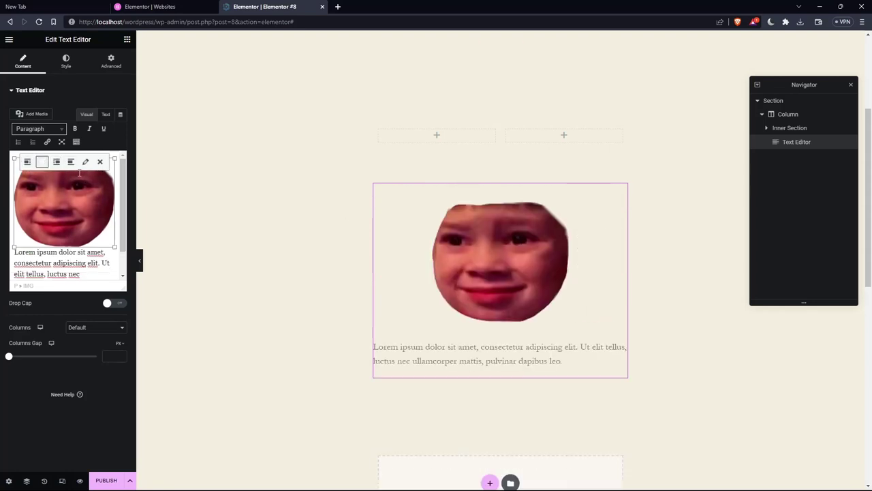
click(56, 161)
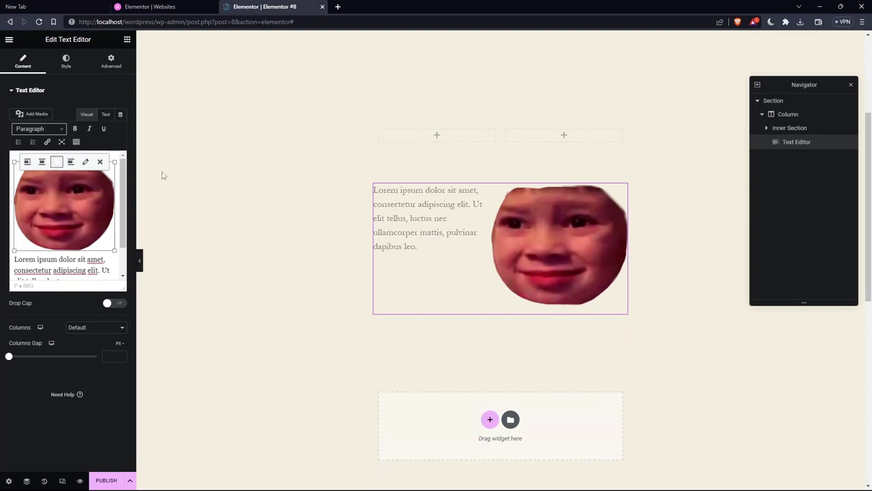